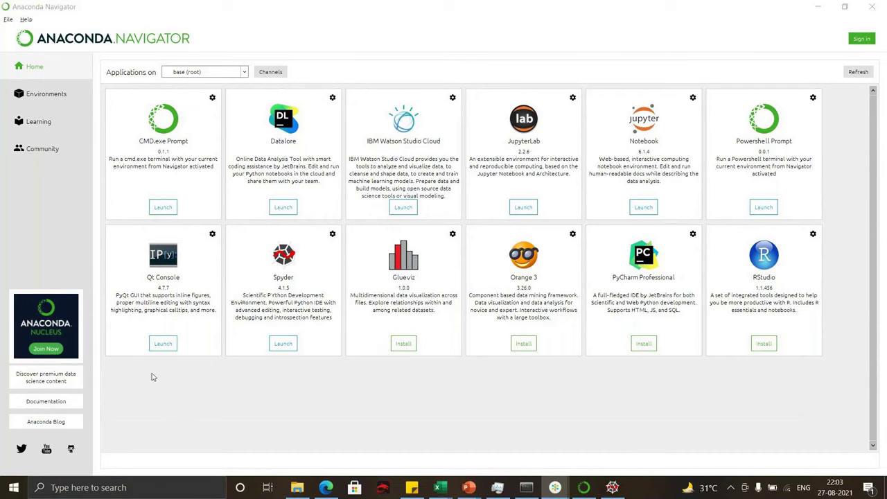
# Launch Jupyter Notebook from the Anaconda Navigator applications for the base (root) environment.
pyautogui.click(159, 398)
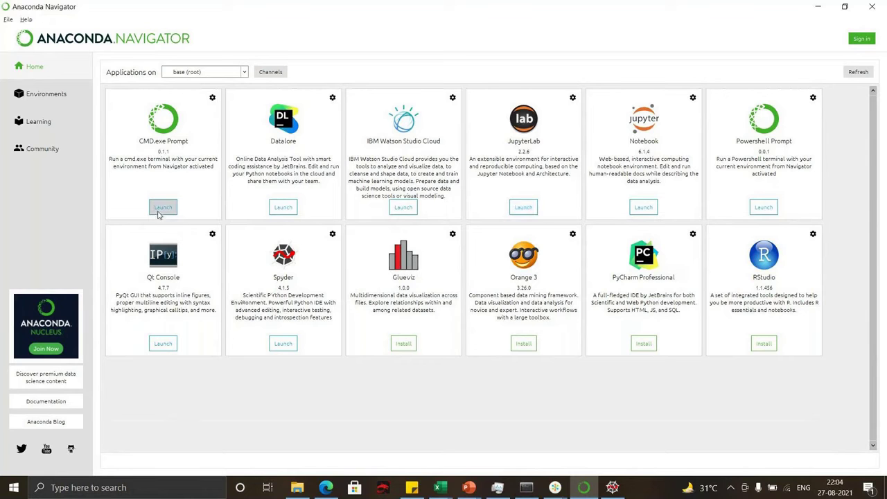
pyautogui.click(283, 344)
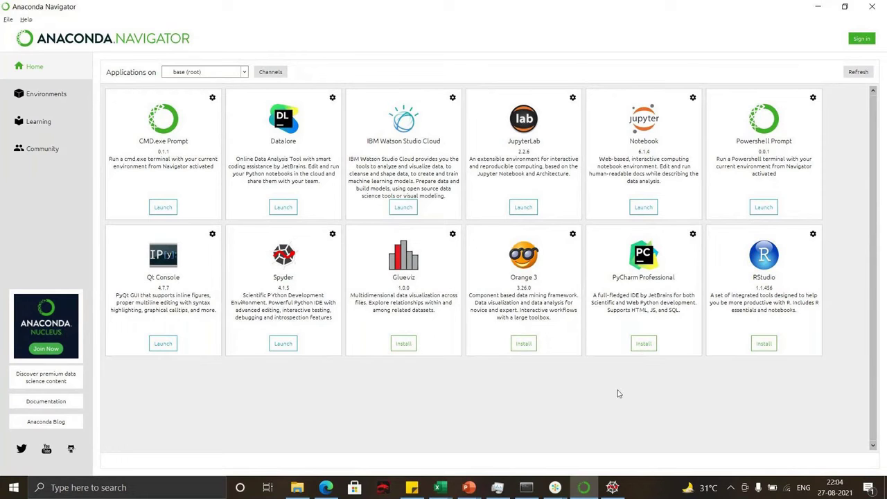
pyautogui.click(641, 345)
pyautogui.click(645, 208)
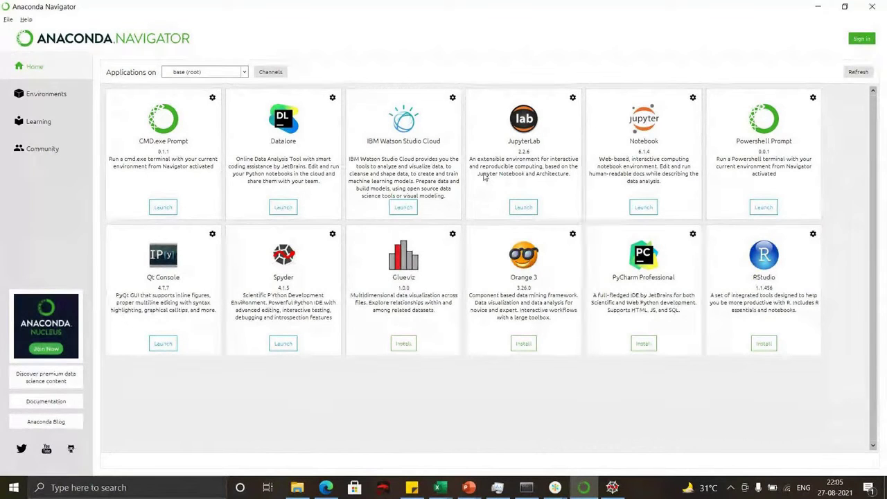
pyautogui.click(283, 344)
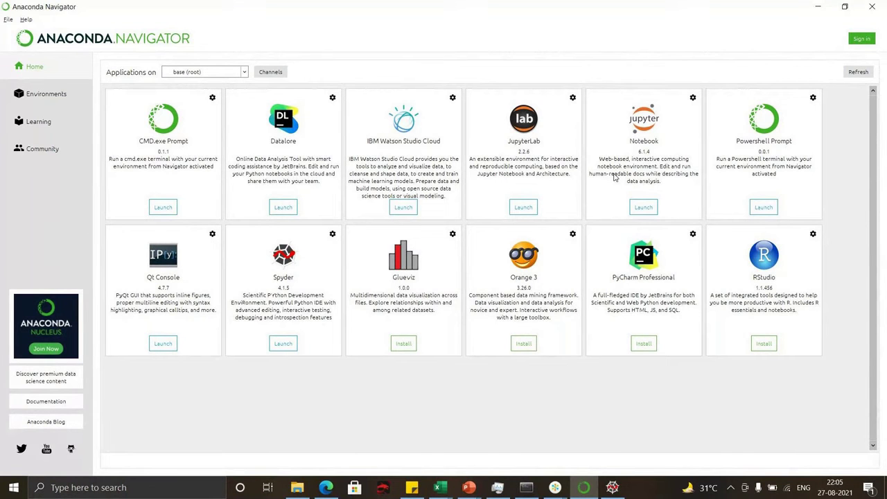
pyautogui.click(639, 213)
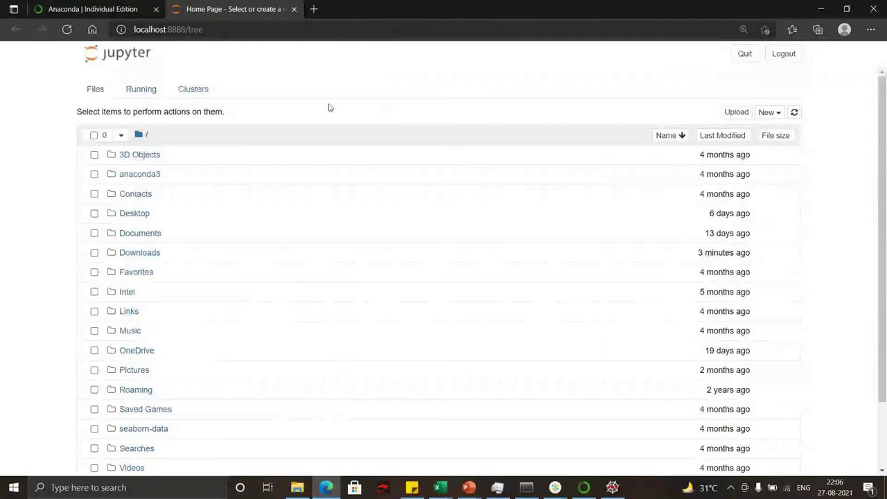
# Highlight the local server address localhost:8888/tree of the Jupyter home page.
pyautogui.click(218, 30)
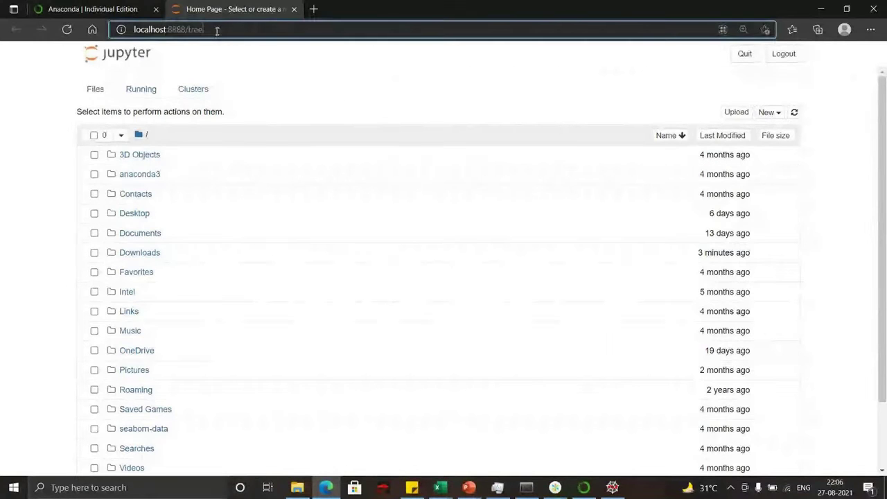
pyautogui.moveTo(217, 30); pyautogui.dragTo(128, 30)
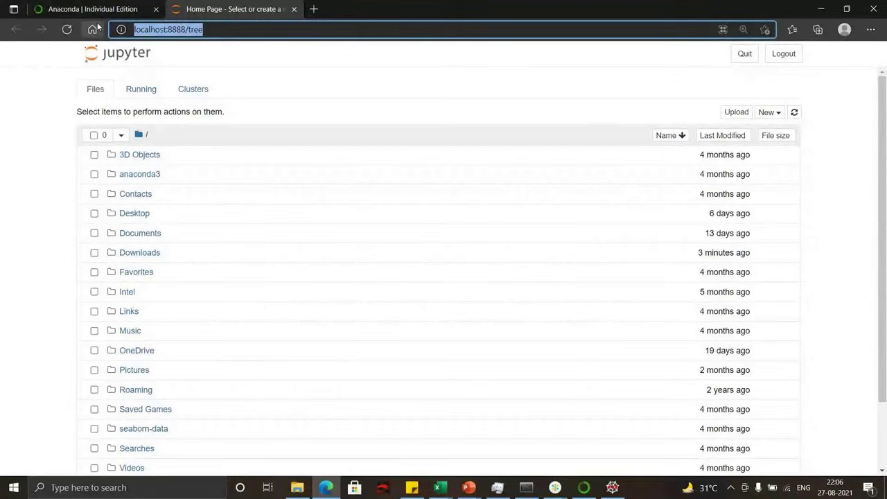
pyautogui.click(19, 110)
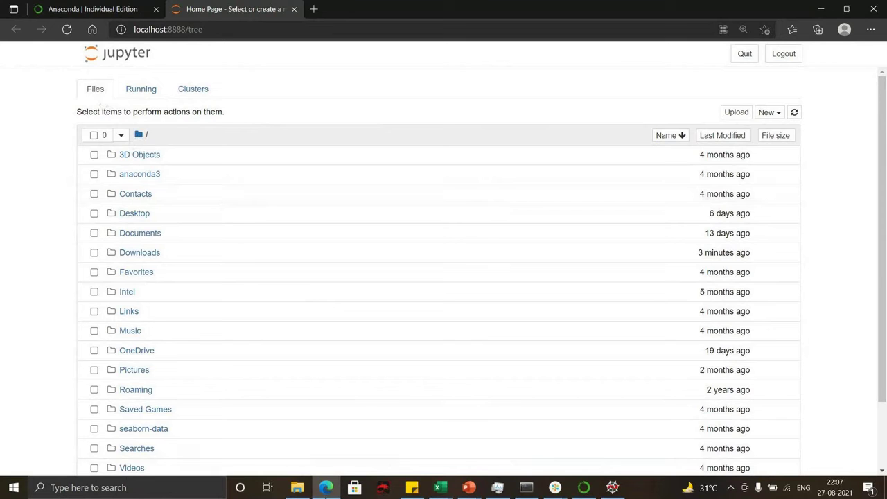
# Compare the local Python folder in File Explorer with the files and folders listed on the Jupyter home page.
pyautogui.click(298, 488)
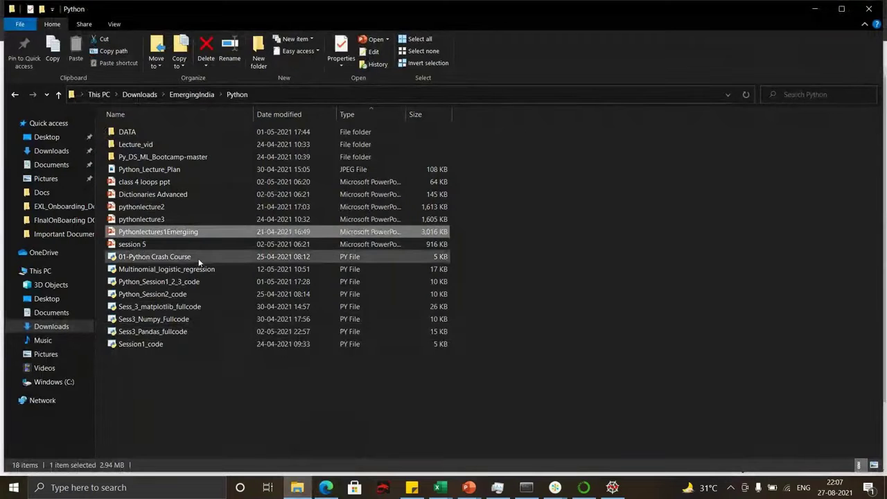
pyautogui.hotkey('alt', 'Tab')
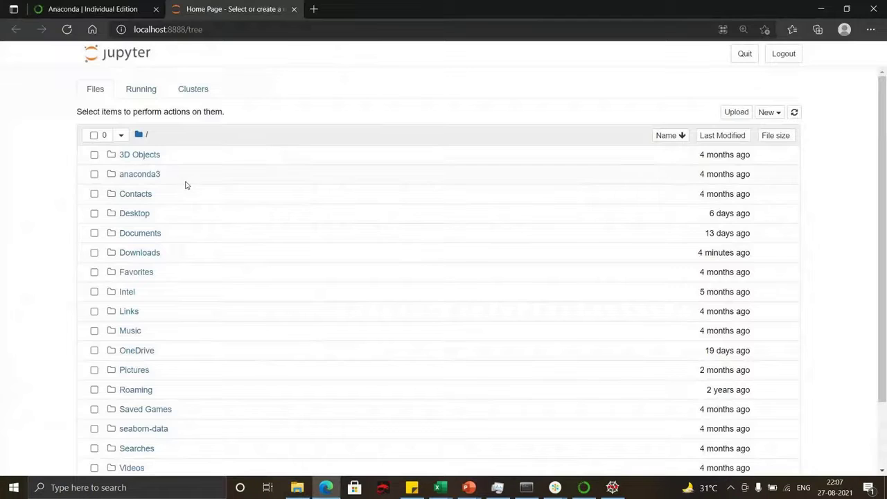
pyautogui.scroll(-2, 212, 347)
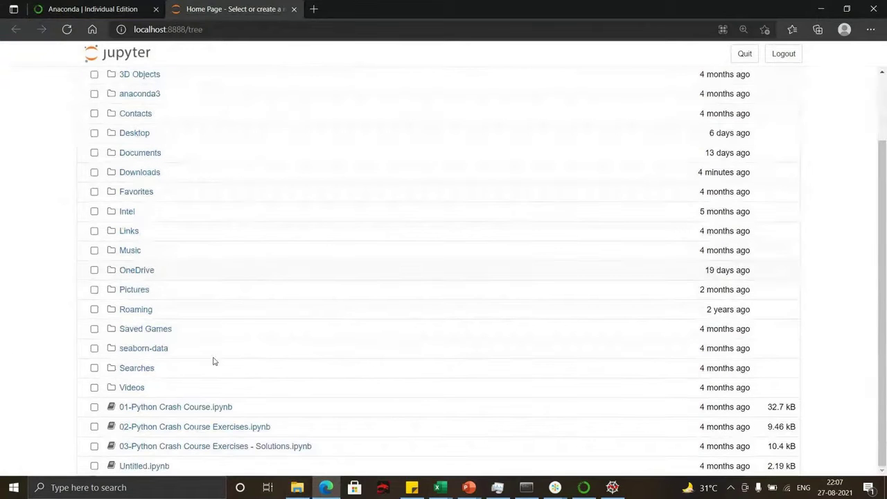
pyautogui.scroll(2, 213, 361)
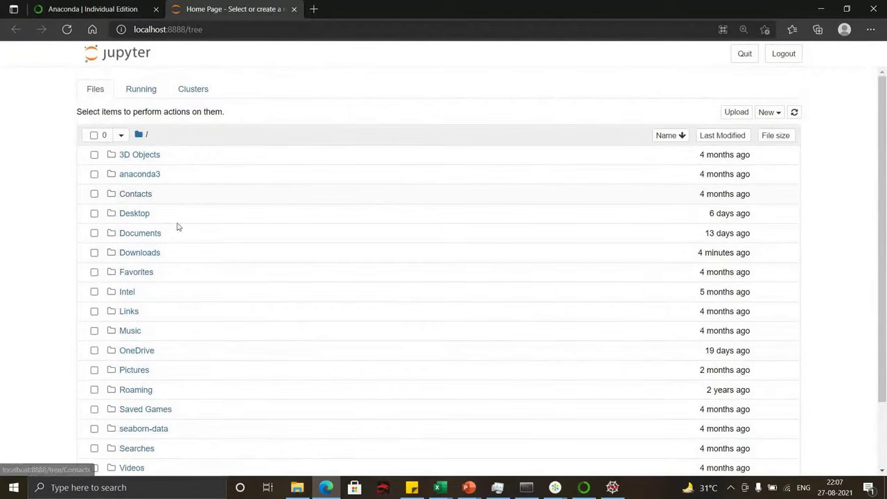
pyautogui.scroll(-1, 373, 205)
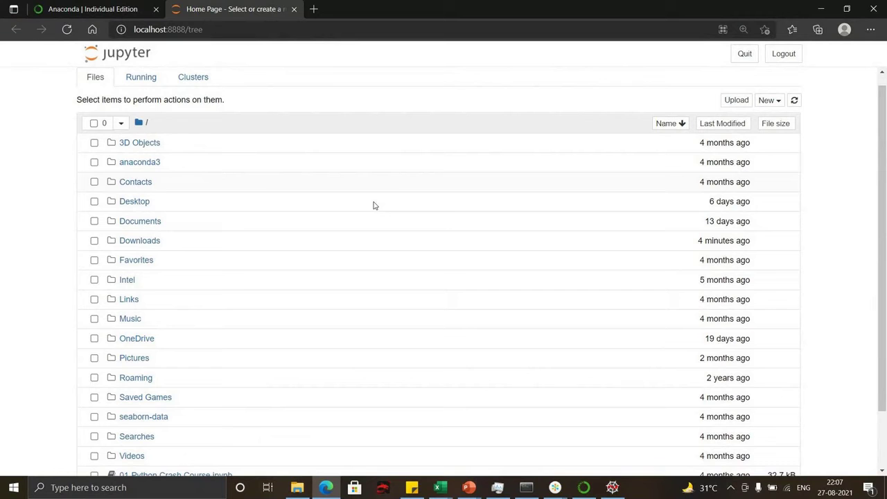
pyautogui.scroll(1, 358, 274)
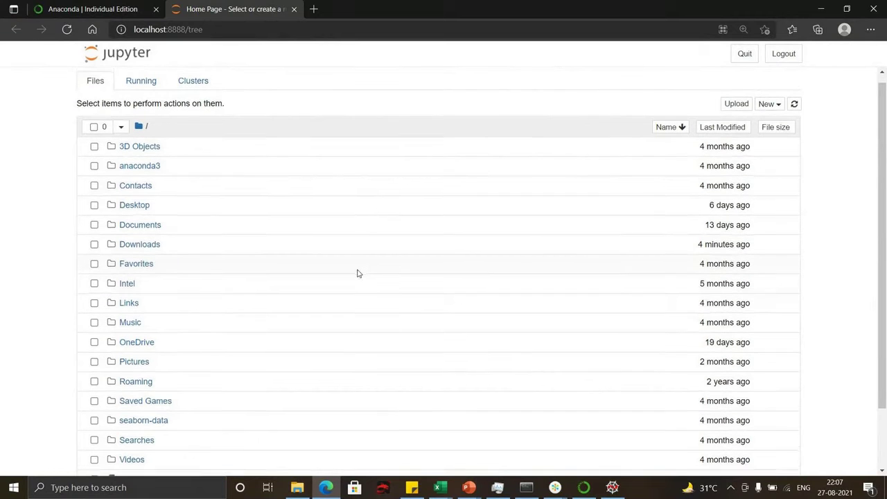
pyautogui.scroll(-1, 339, 382)
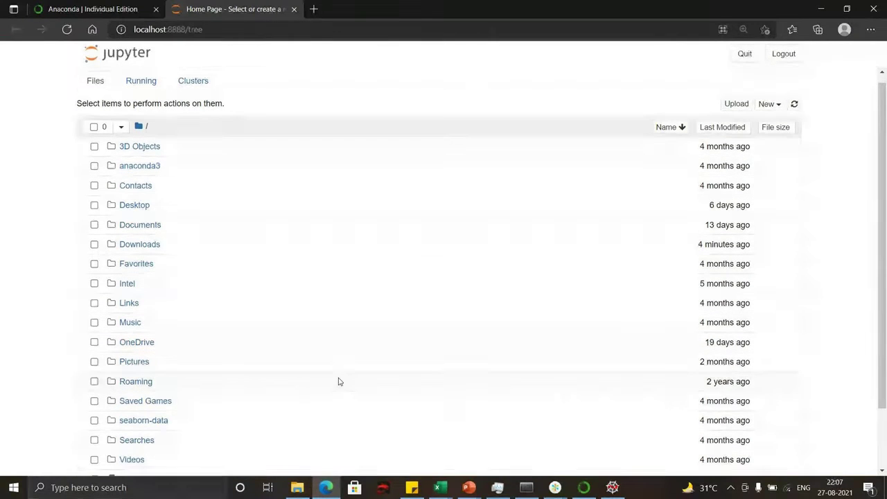
# Examine Jupyter's overview of running terminals and notebooks, and its Clusters information.
pyautogui.click(136, 83)
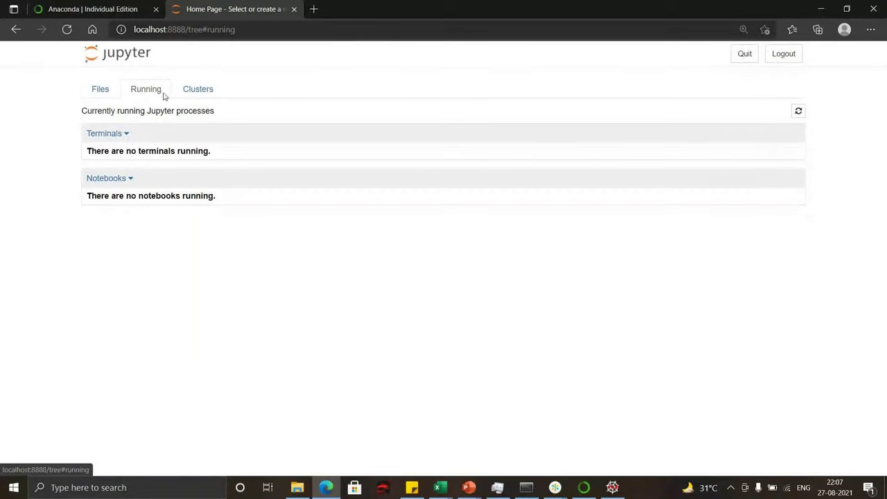
pyautogui.click(194, 98)
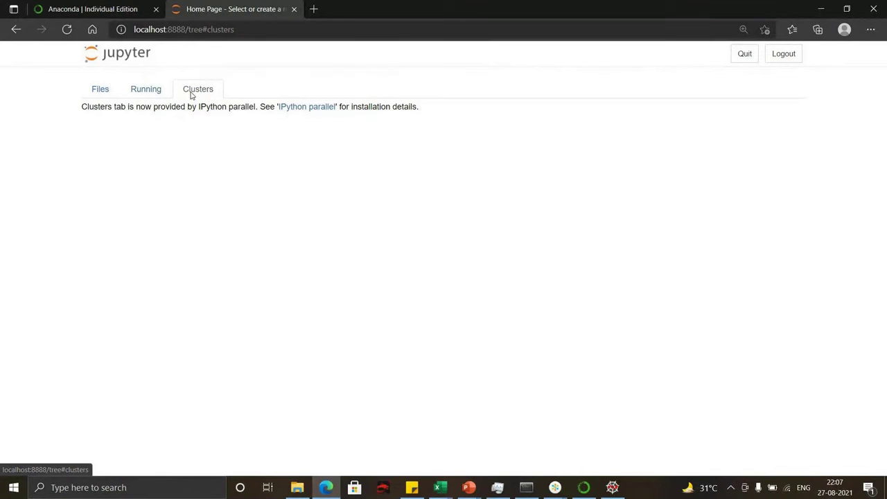
pyautogui.click(149, 97)
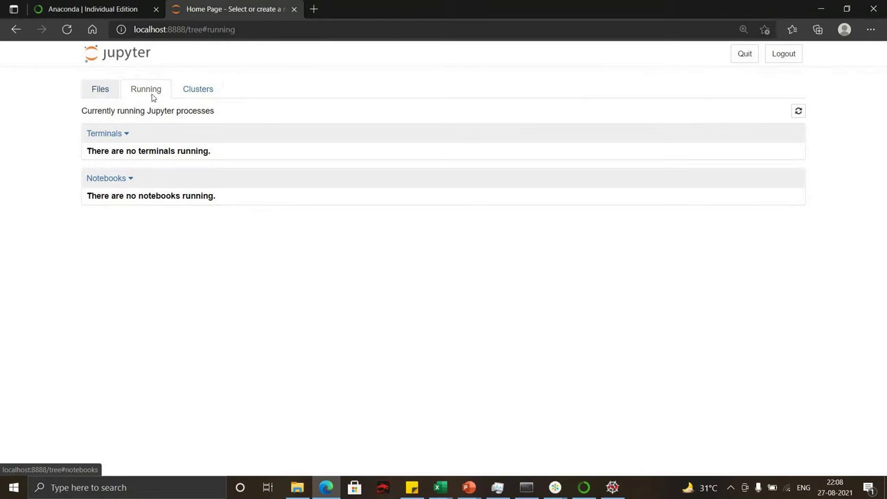
pyautogui.click(197, 94)
pyautogui.click(141, 88)
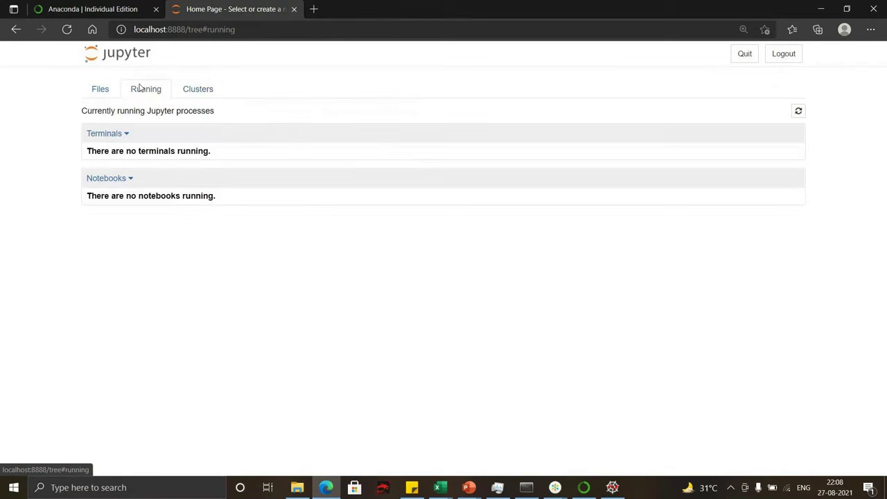
# Return to the file listing and create a new Python 3 notebook.
pyautogui.click(95, 91)
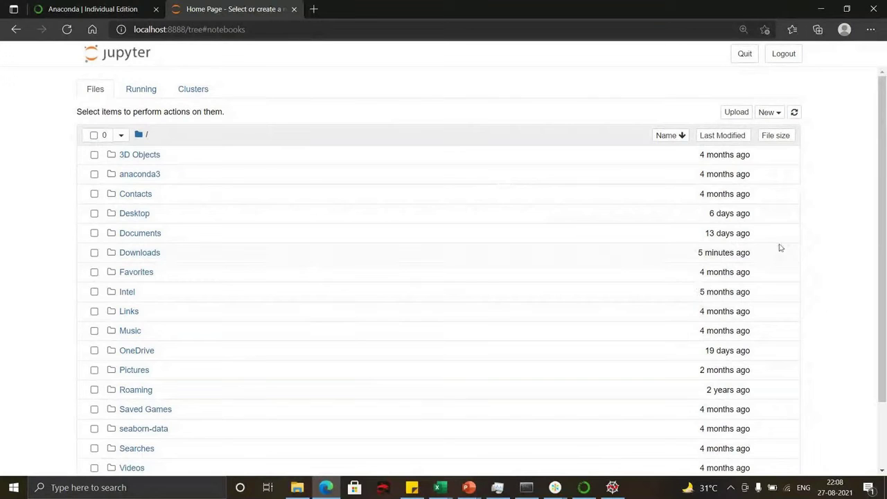
pyautogui.click(777, 116)
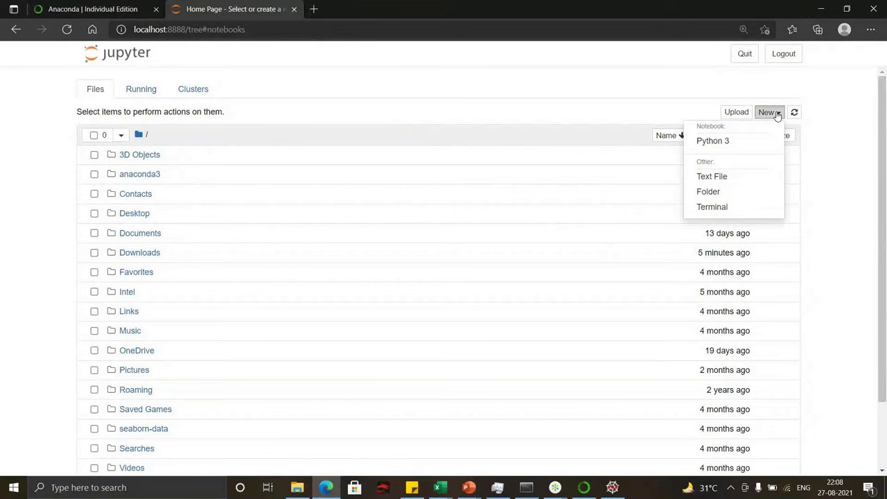
pyautogui.click(714, 142)
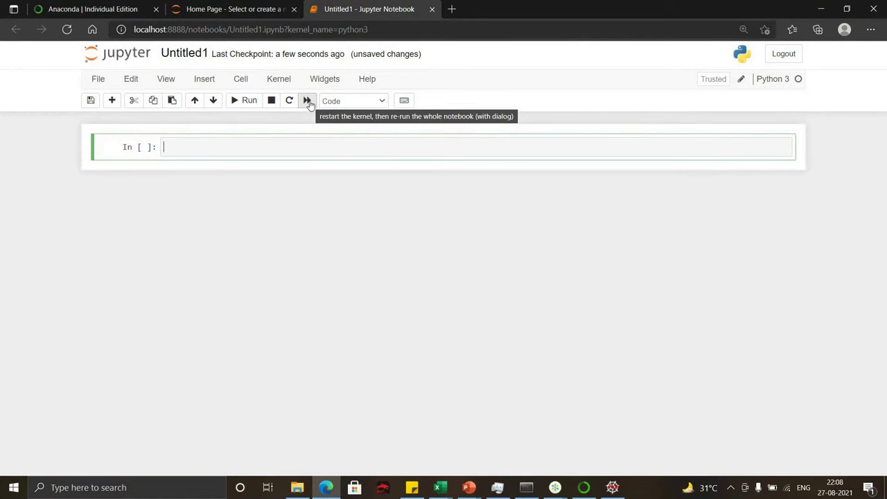
pyautogui.click(166, 79)
pyautogui.click(206, 84)
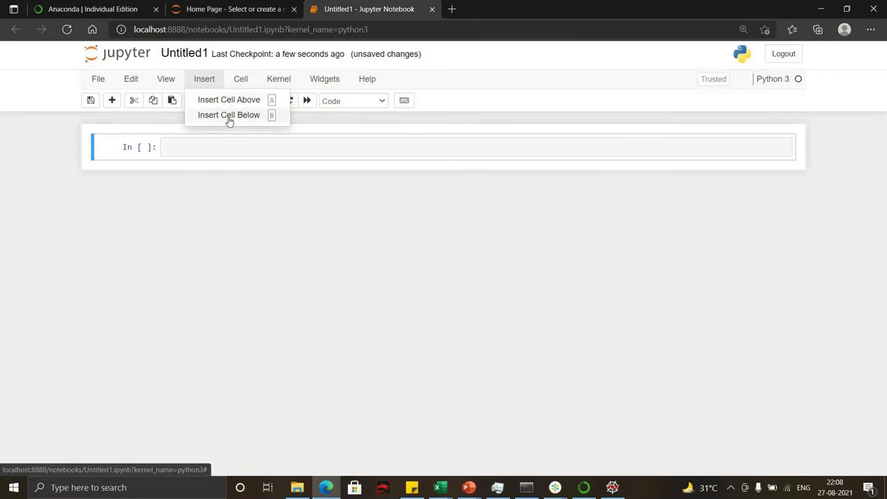
# Enter 1=1 in the notebook's first cell and run it.
pyautogui.click(229, 144)
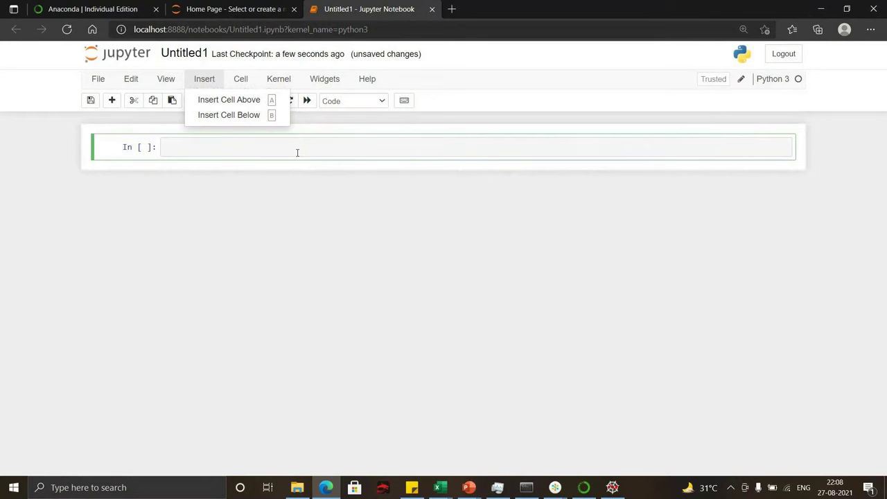
pyautogui.write('1=1')
pyautogui.press('Return')
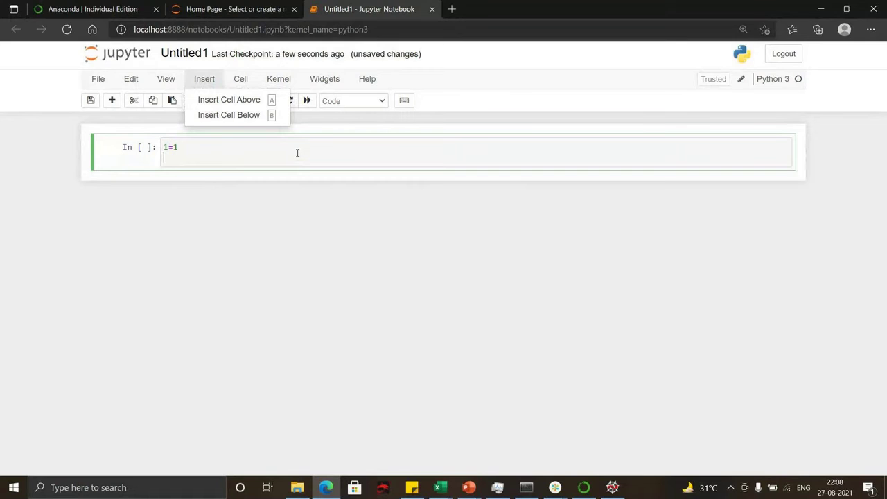
pyautogui.press('Escape')
pyautogui.click(271, 111)
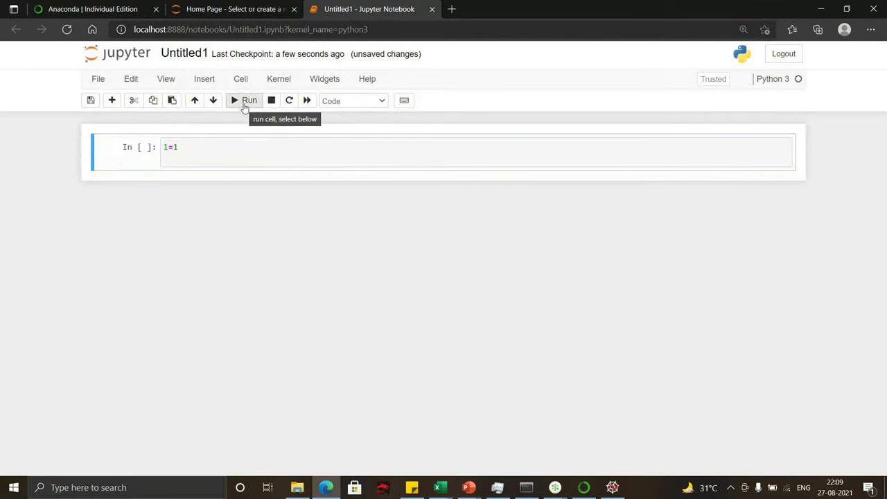
pyautogui.click(244, 102)
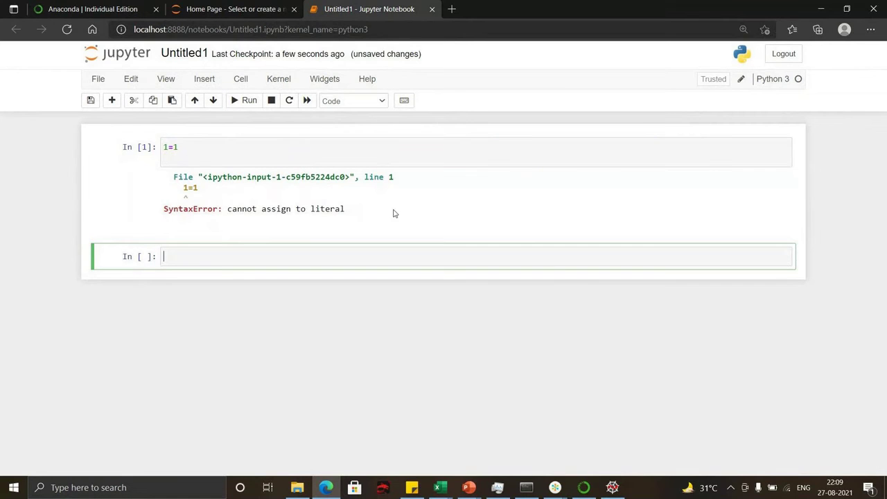
# Replace the first cell's code with print(1) and run the cell.
pyautogui.click(182, 149)
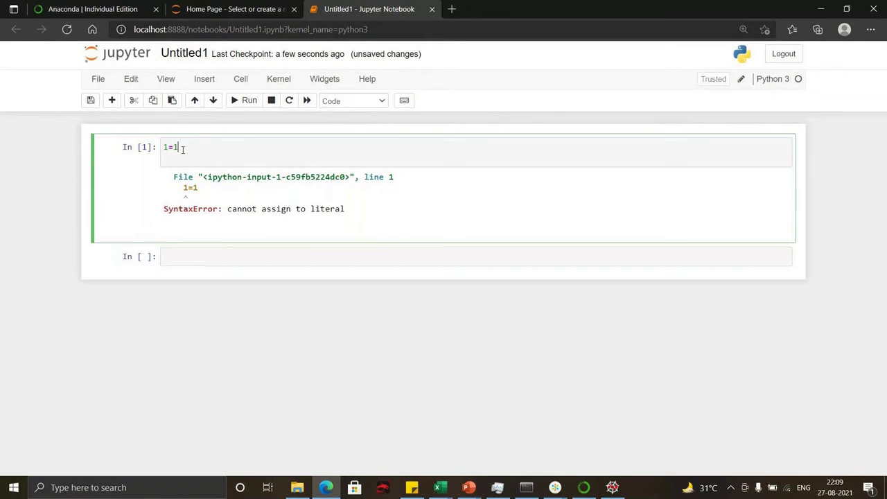
pyautogui.press('BackSpace')
pyautogui.press('BackSpace')
pyautogui.press('BackSpace')
pyautogui.write('p')
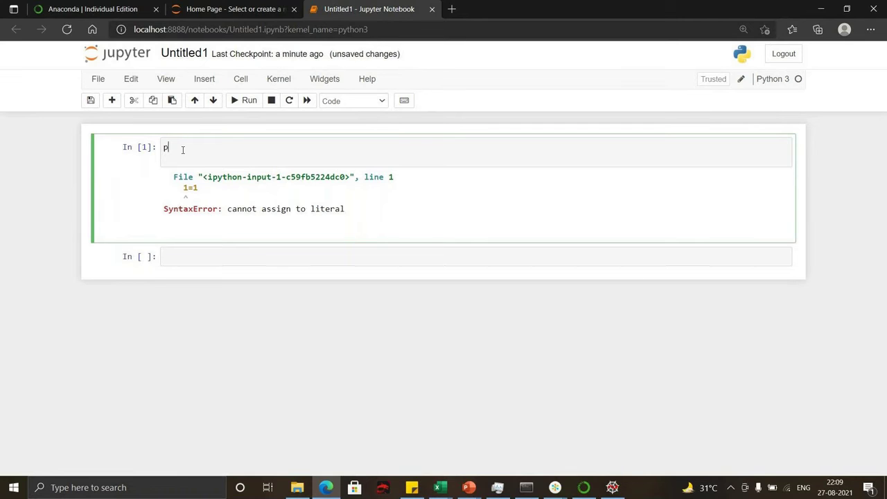
pyautogui.write('rint(1')
pyautogui.click(247, 101)
pyautogui.moveTo(173, 180); pyautogui.dragTo(155, 180)
# Enter 1 in the second cell and run it.
pyautogui.click(177, 206)
pyautogui.write('1')
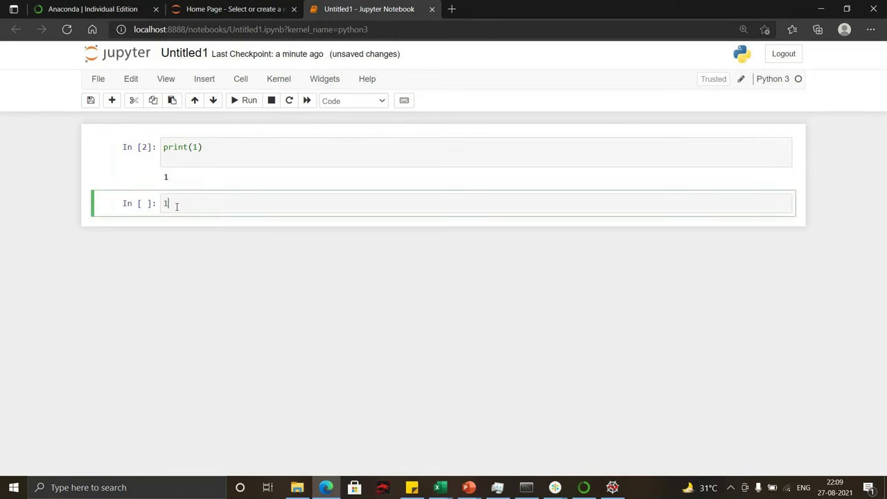
pyautogui.click(260, 101)
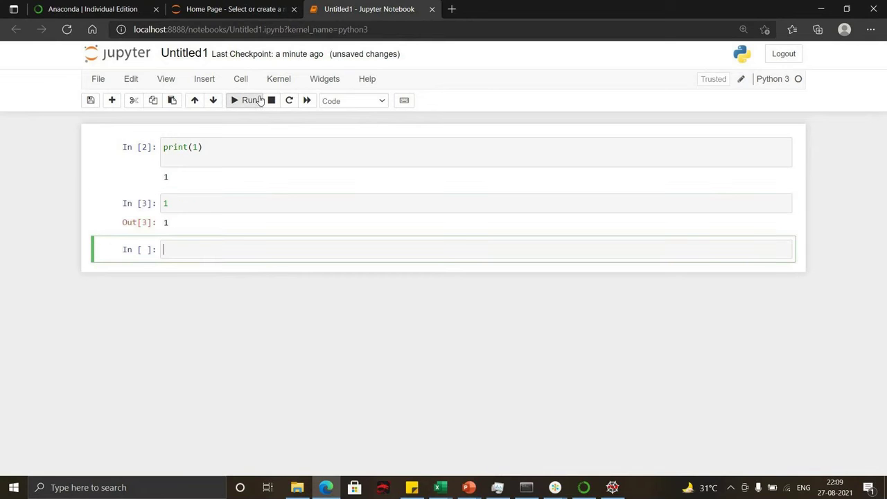
# Compare the output of the print(1) cell with that of the cell containing only 1.
pyautogui.click(176, 226)
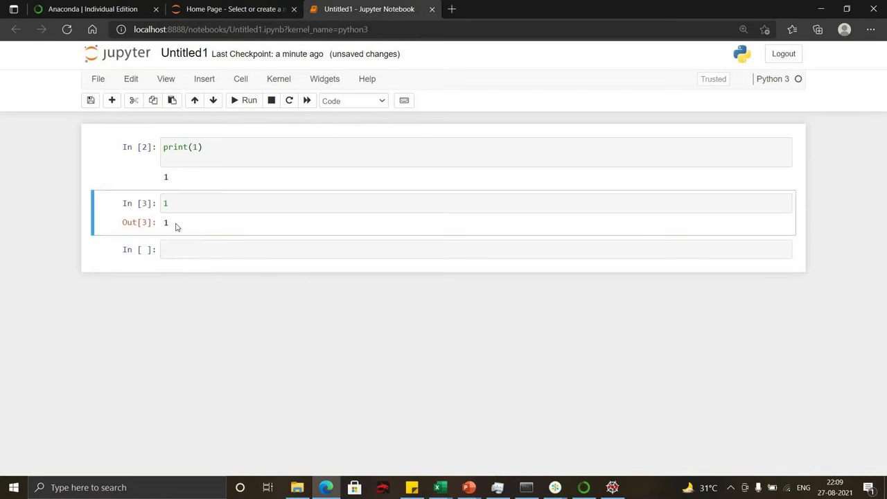
pyautogui.click(211, 149)
pyautogui.moveTo(211, 150); pyautogui.dragTo(154, 151)
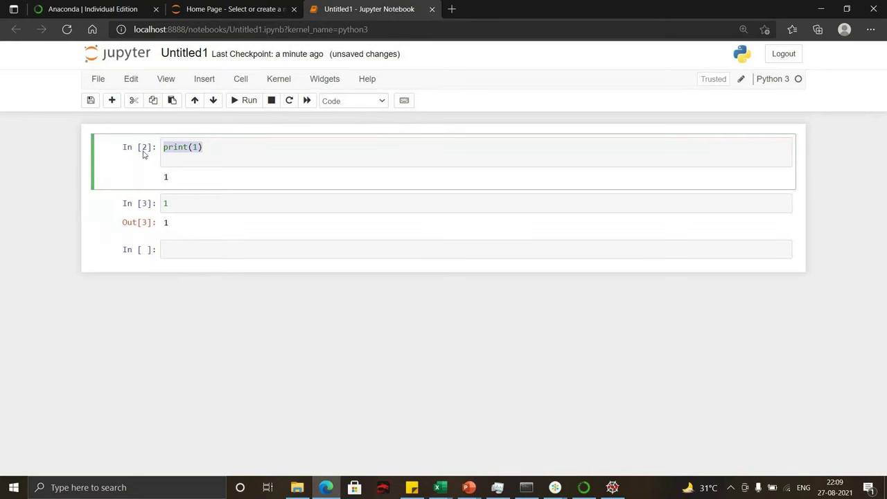
pyautogui.click(173, 184)
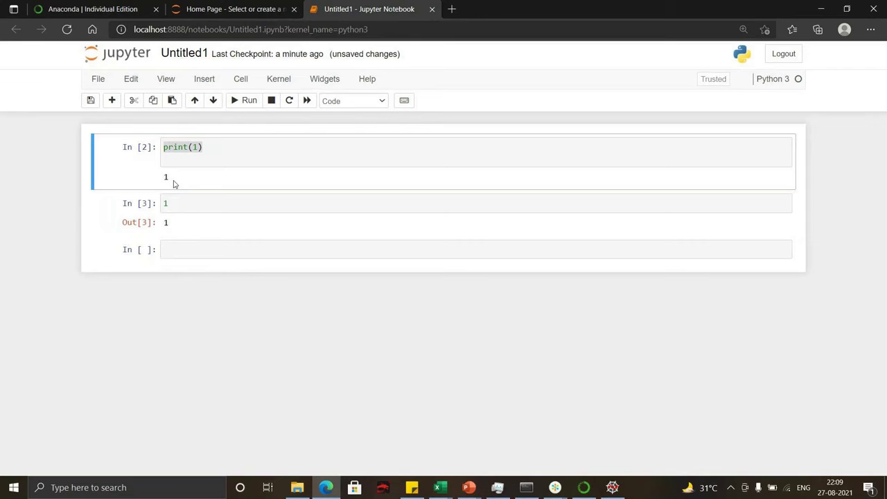
pyautogui.doubleClick(167, 178)
pyautogui.click(173, 182)
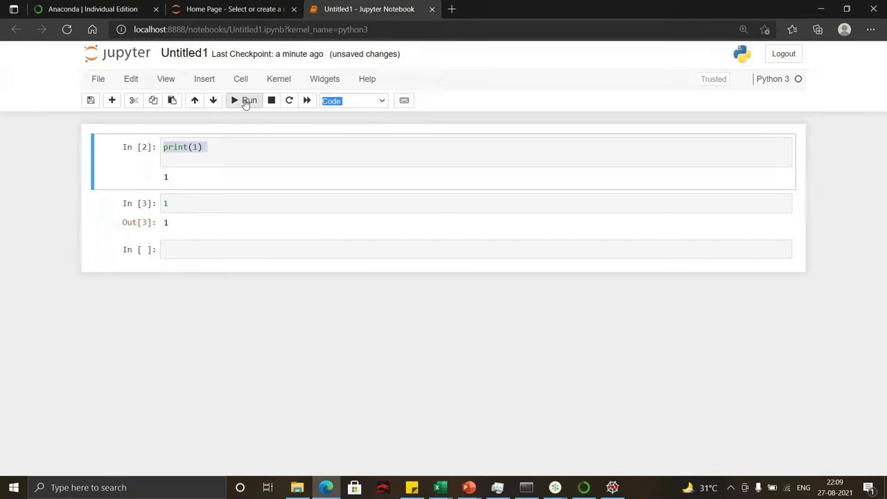